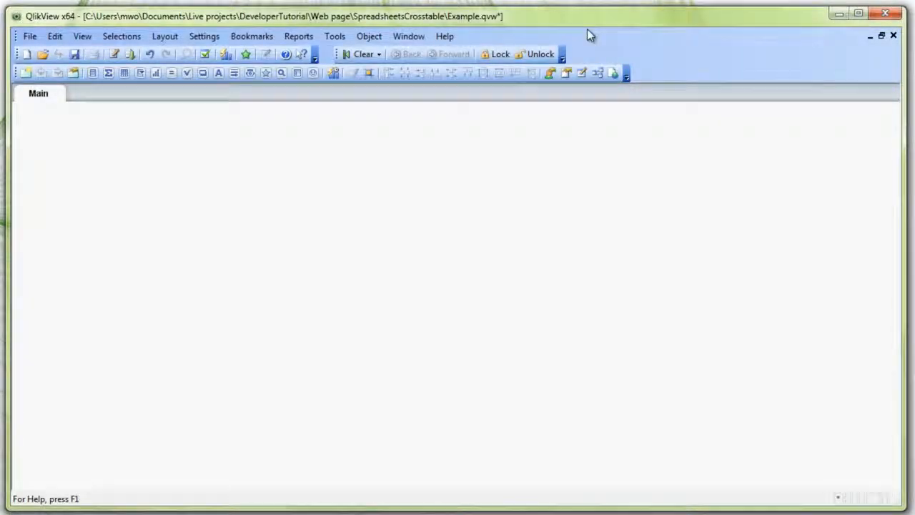
# - Open the load script for editing and choose the PE-19 spreadsheet as a table file source
pyautogui.hotkey('ctrl', 'e')
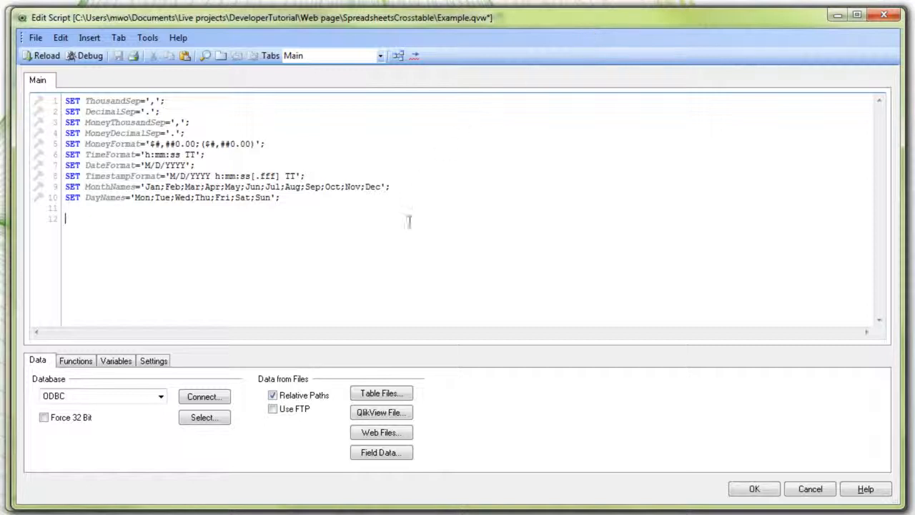
pyautogui.click(387, 395)
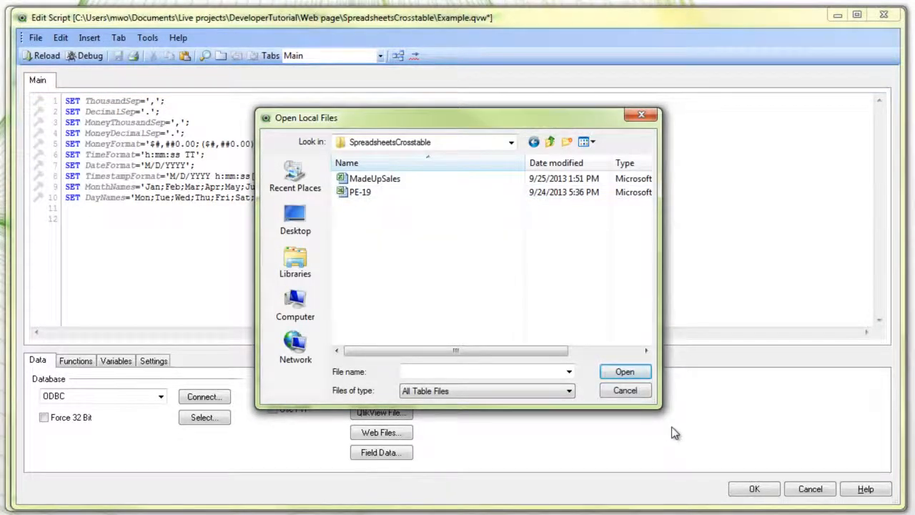
pyautogui.click(351, 193)
pyautogui.click(625, 374)
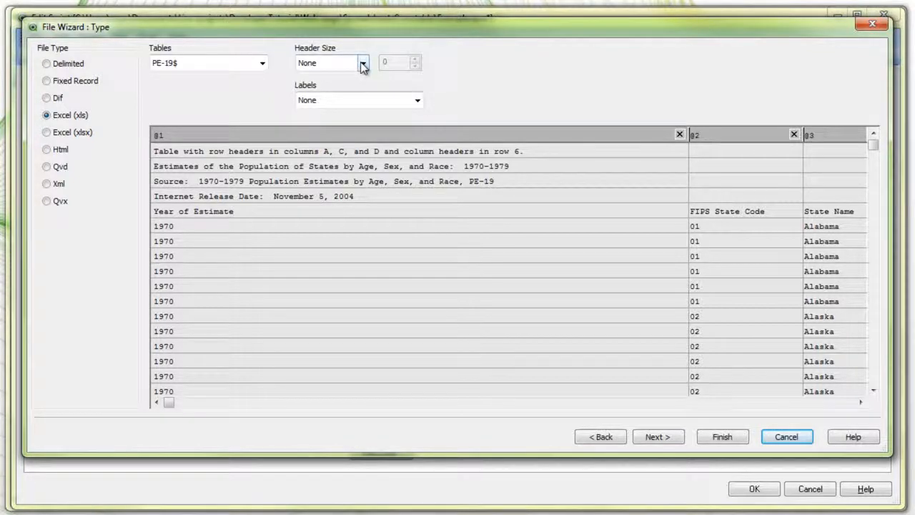
# - Set the PE-19 table's header size to 4 lines and use embedded labels as column names
pyautogui.click(362, 64)
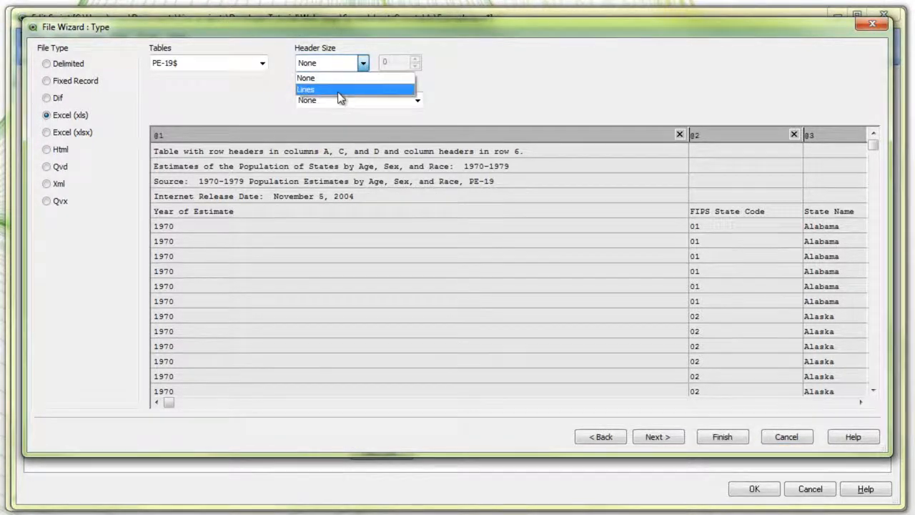
pyautogui.click(340, 90)
pyautogui.click(414, 61)
pyautogui.click(414, 60)
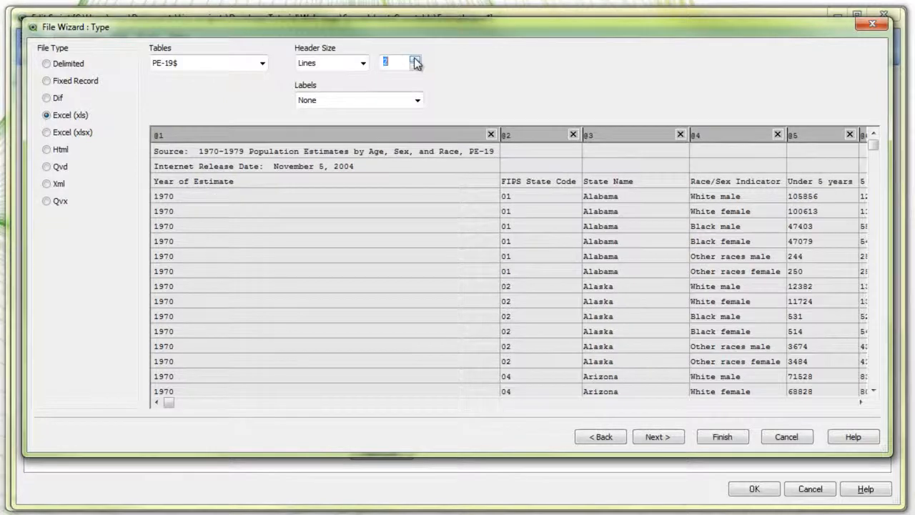
pyautogui.click(415, 60)
pyautogui.click(415, 60)
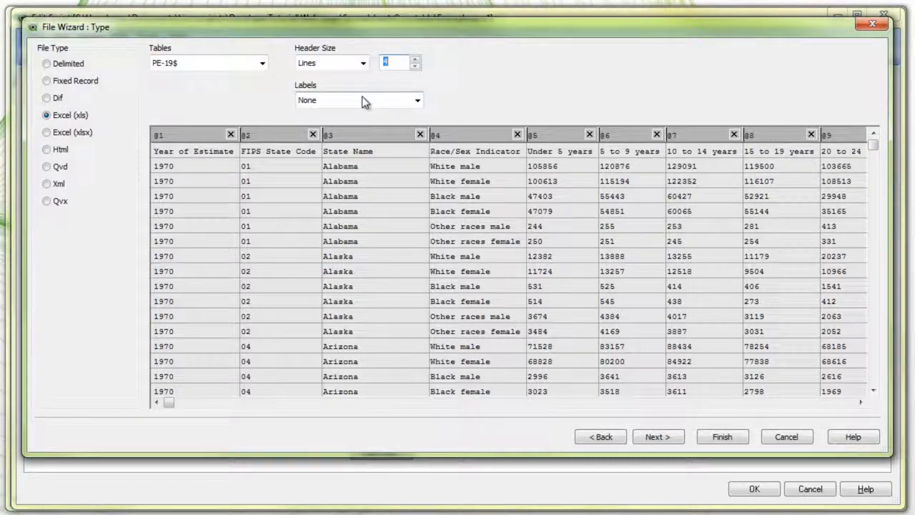
pyautogui.click(359, 104)
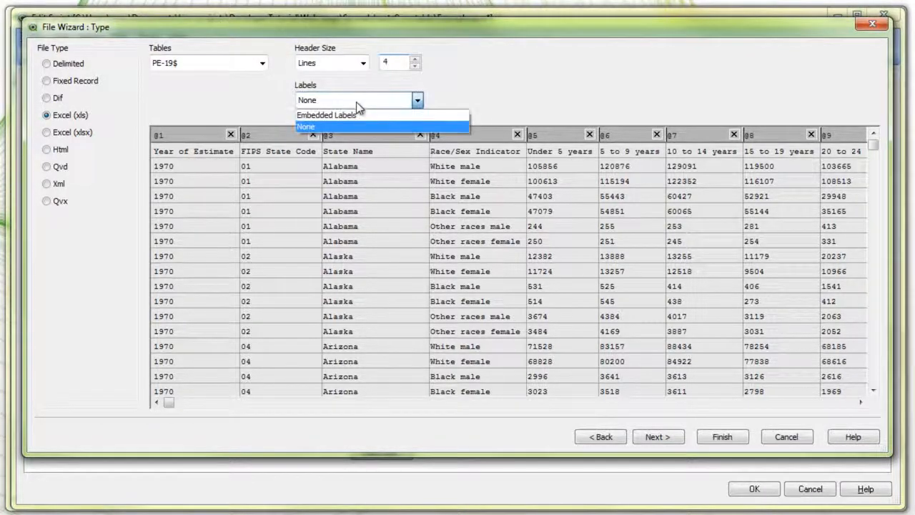
pyautogui.click(348, 112)
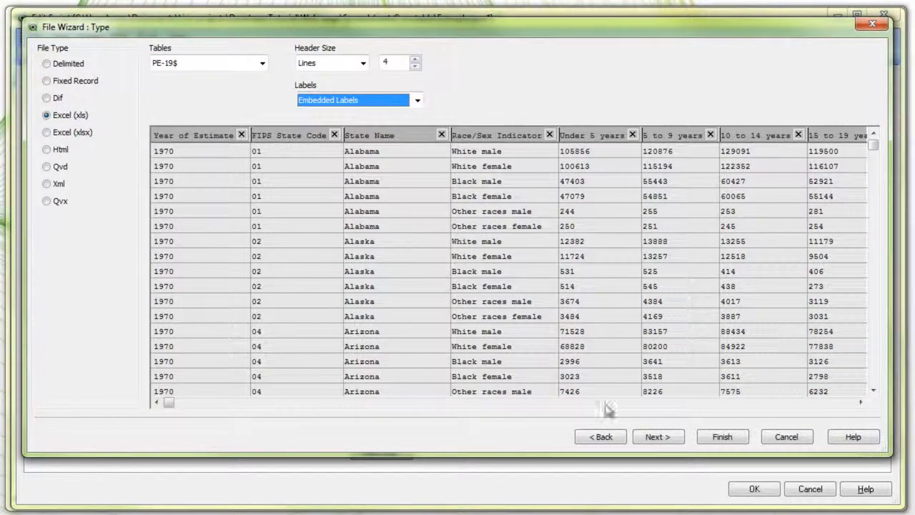
# - Skip the transformation step and set up a crosstable prefix with 4 qualifier fields
pyautogui.click(657, 436)
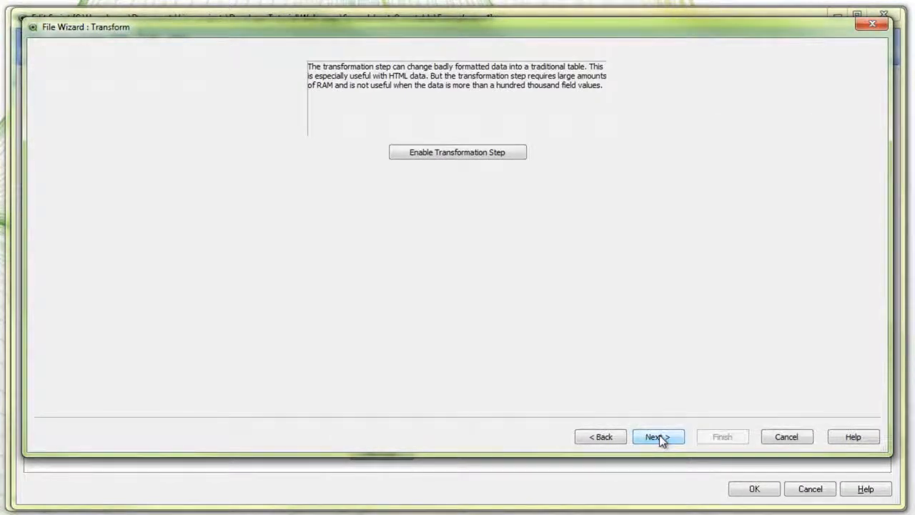
pyautogui.click(657, 436)
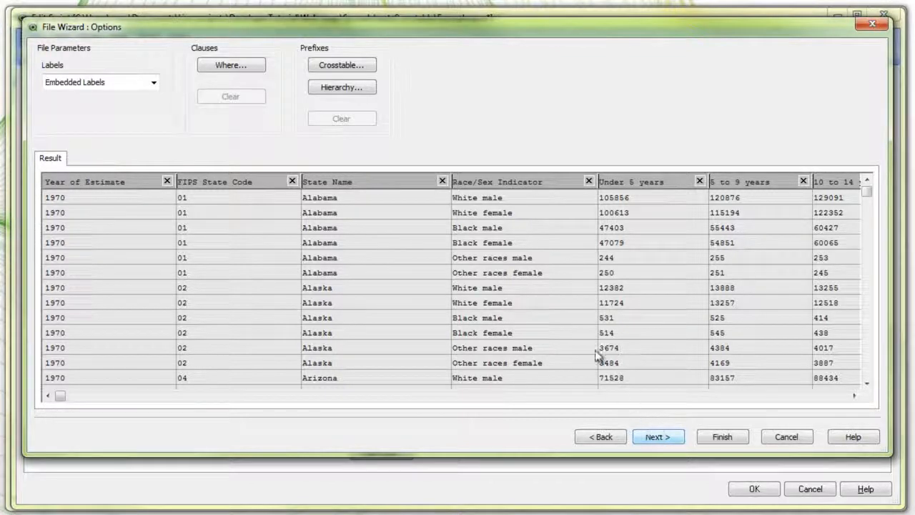
pyautogui.click(336, 66)
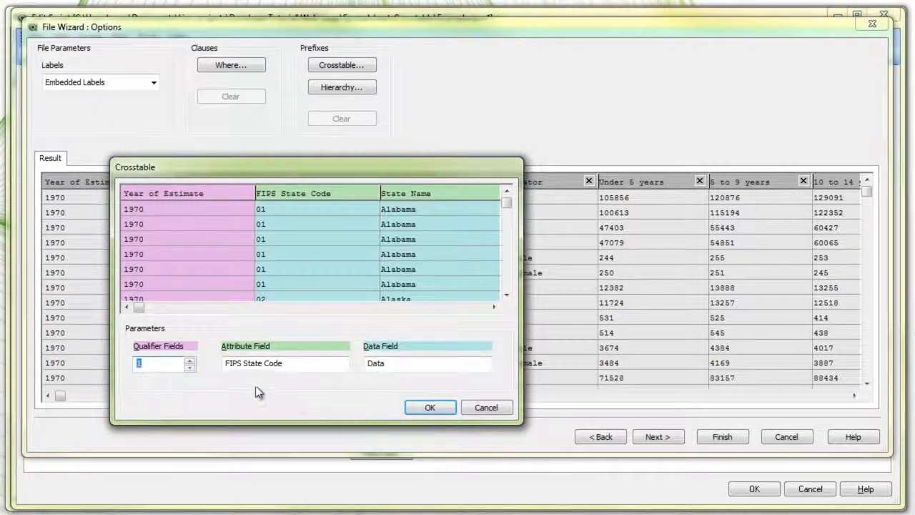
pyautogui.click(189, 361)
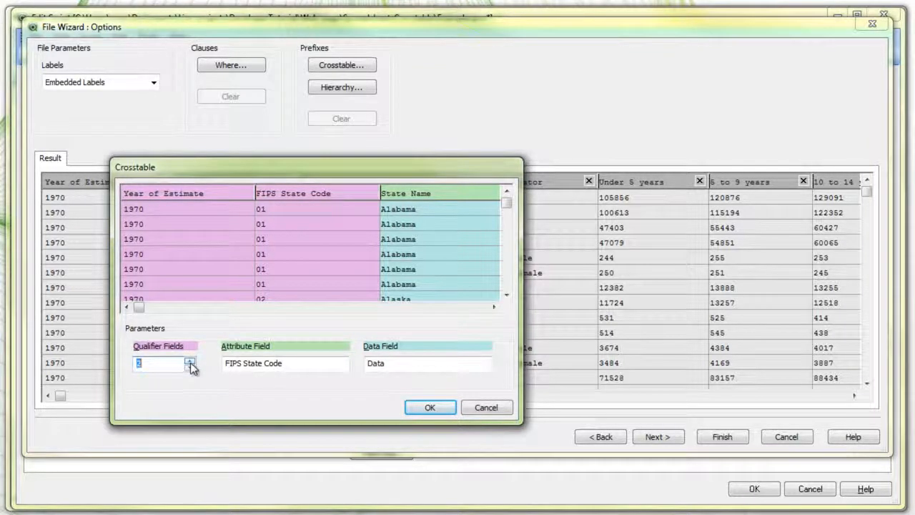
pyautogui.click(189, 360)
pyautogui.click(190, 360)
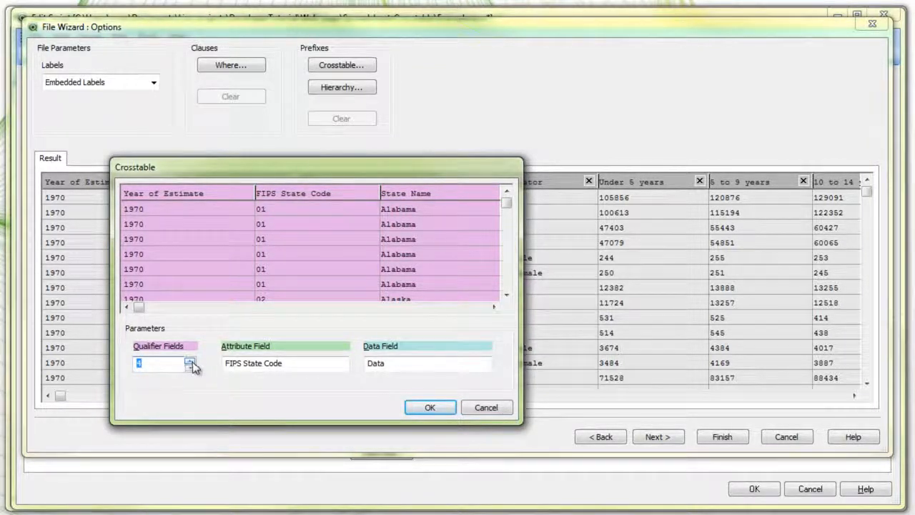
pyautogui.moveTo(139, 307)
pyautogui.mouseDown()
pyautogui.moveTo(185, 321)
pyautogui.moveTo(214, 308)
pyautogui.moveTo(259, 306)
pyautogui.mouseUp()
# - Name the crosstable's attribute field "Age range" and its data field "Population"
pyautogui.click(311, 366)
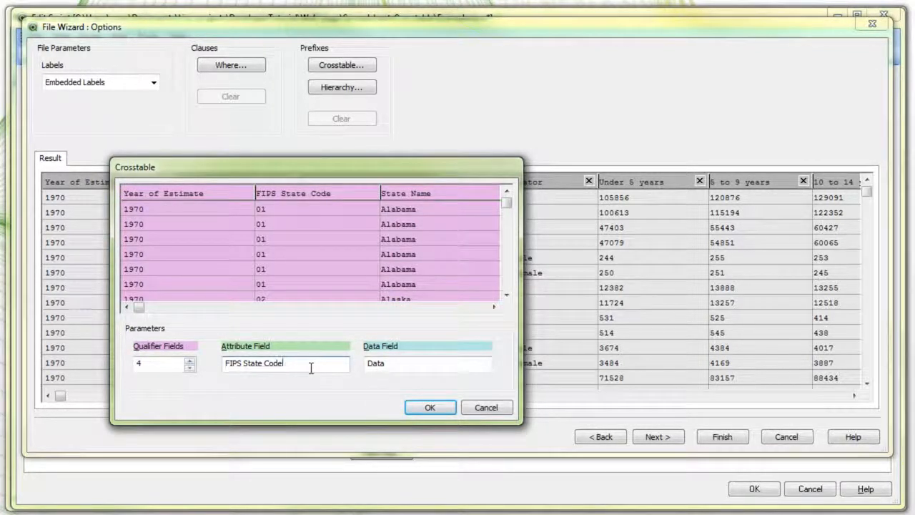
pyautogui.moveTo(311, 368); pyautogui.dragTo(162, 355)
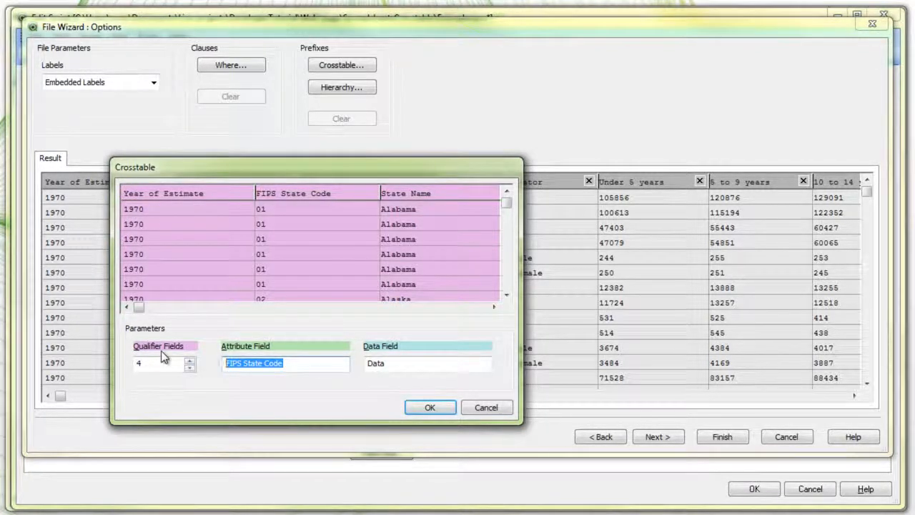
pyautogui.write('Age range')
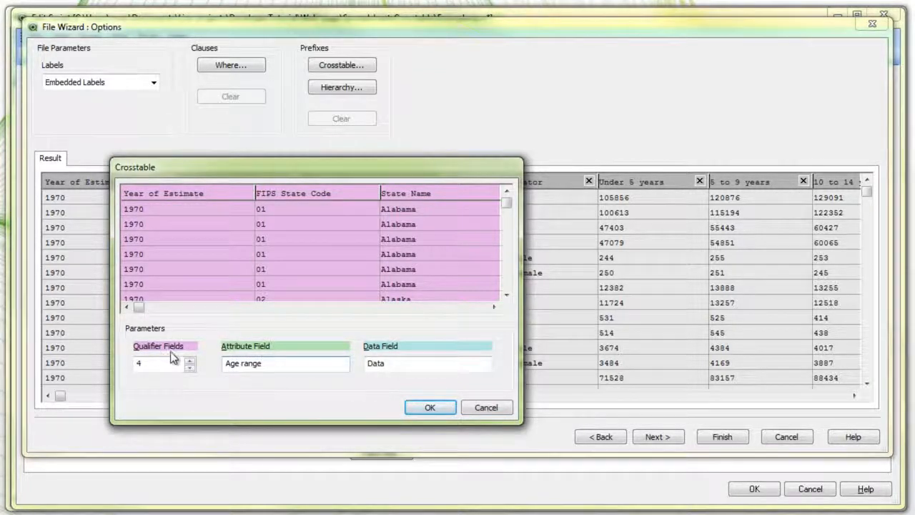
pyautogui.click(389, 363)
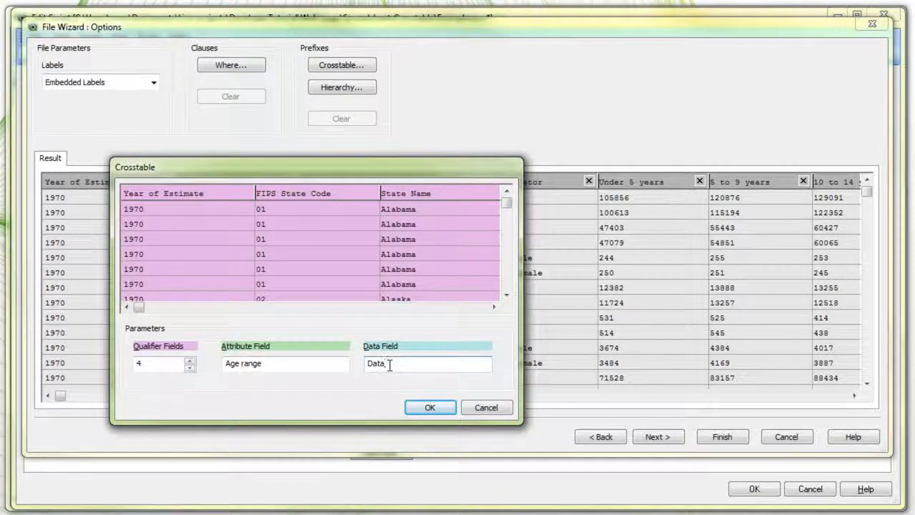
pyautogui.moveTo(390, 365); pyautogui.dragTo(366, 368)
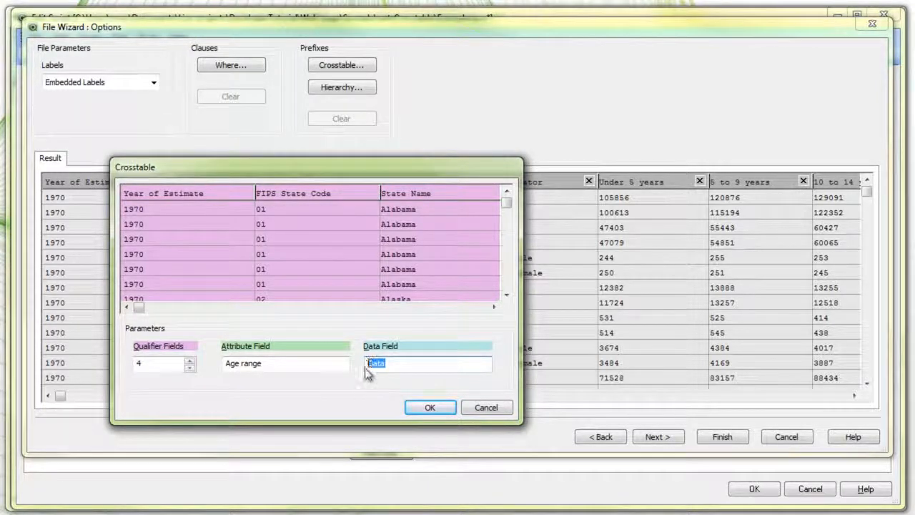
pyautogui.write('Plpulation')
# - Apply the crosstable settings and finish the file wizard to insert the PE-19 load statement into the script
pyautogui.click(429, 407)
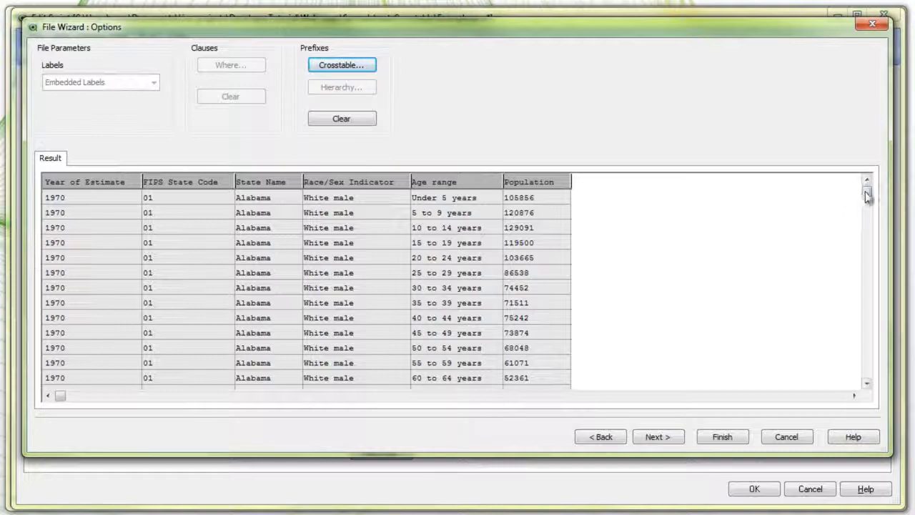
pyautogui.click(731, 440)
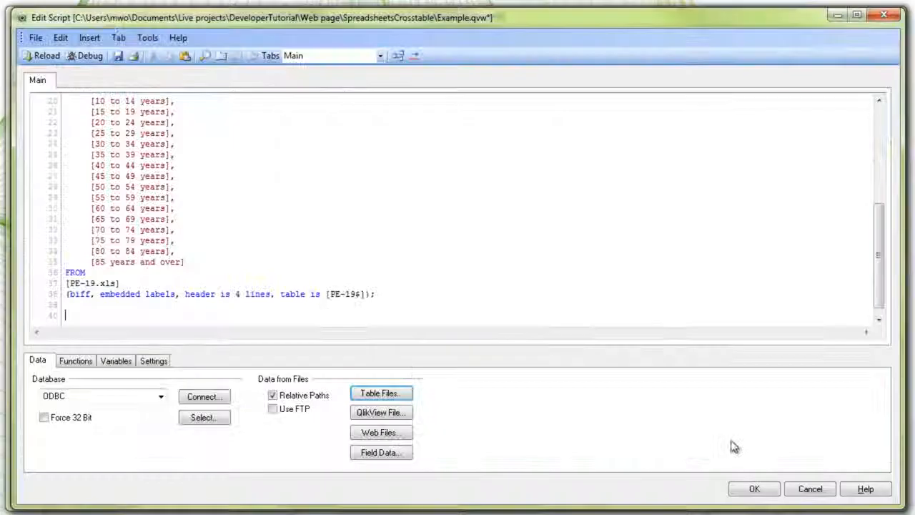
pyautogui.moveTo(877, 291); pyautogui.dragTo(871, 201)
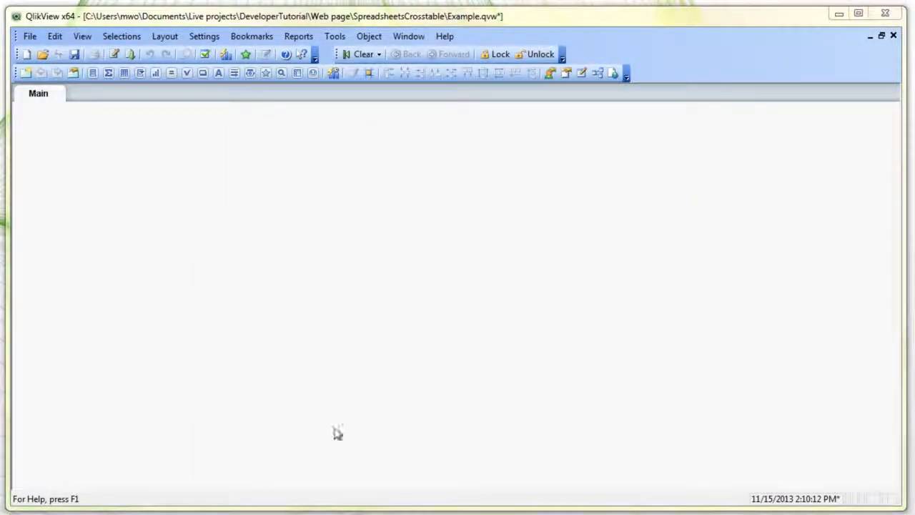
# - Create a bar chart on the Main sheet with no title shown in the chart and Age range as its dimension
pyautogui.rightClick(38, 133)
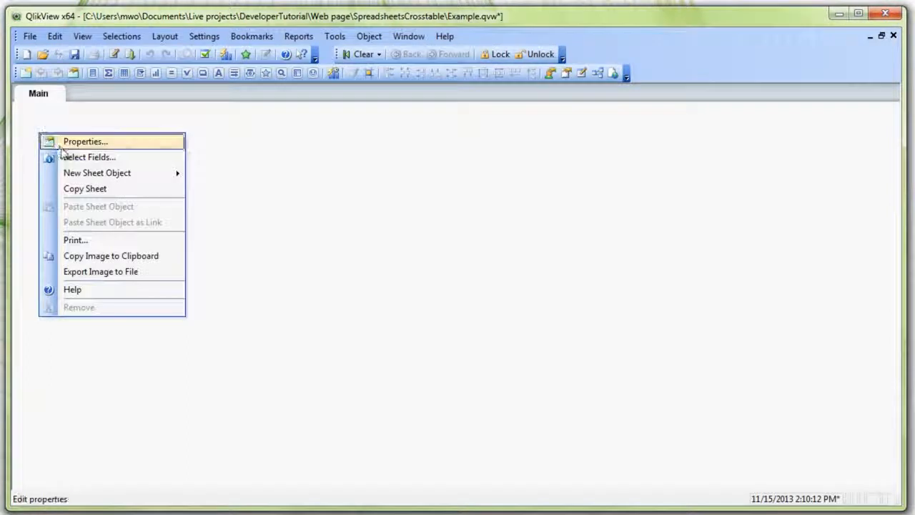
pyautogui.moveTo(100, 172)
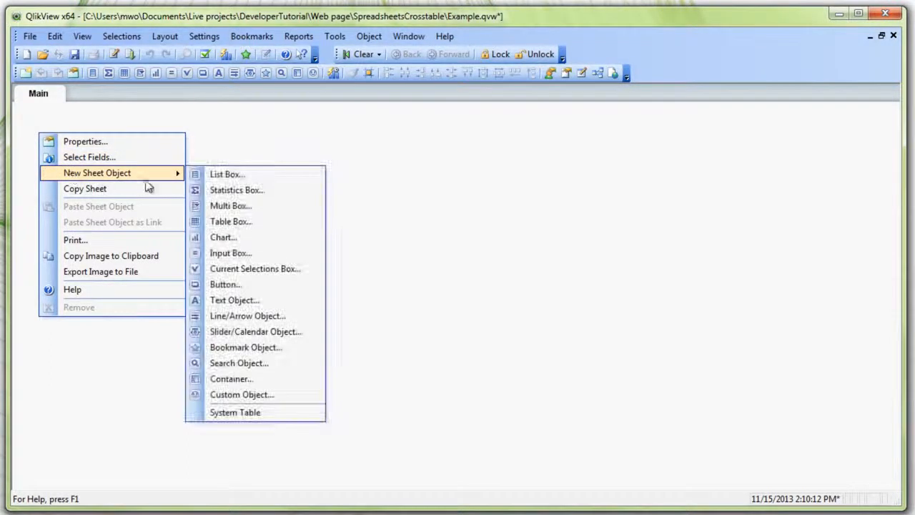
pyautogui.click(221, 241)
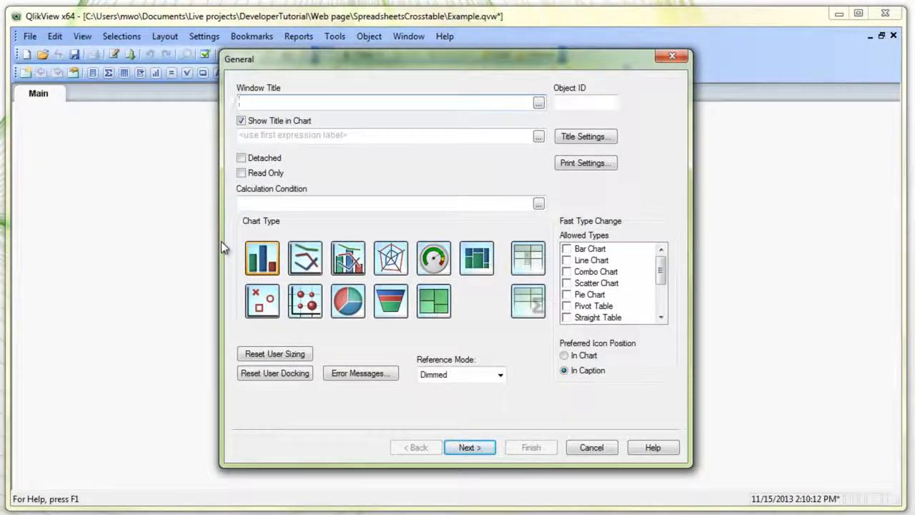
pyautogui.click(241, 120)
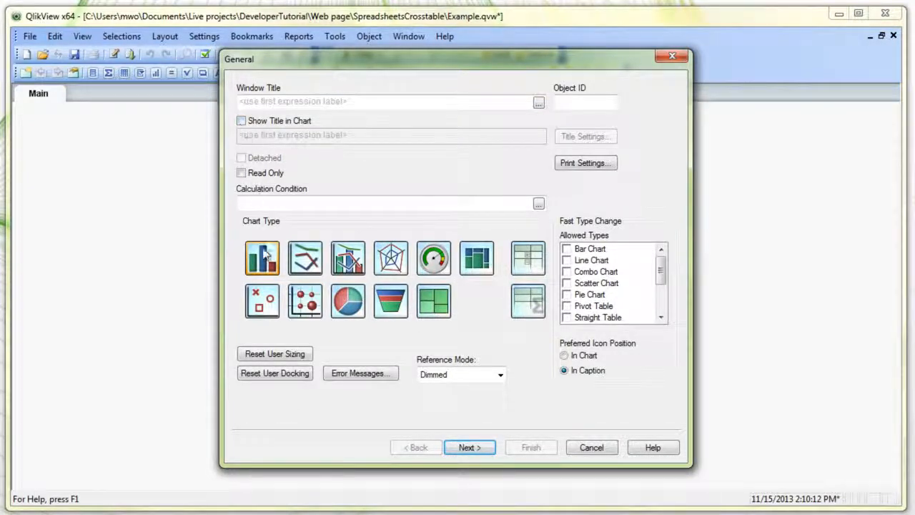
pyautogui.click(475, 448)
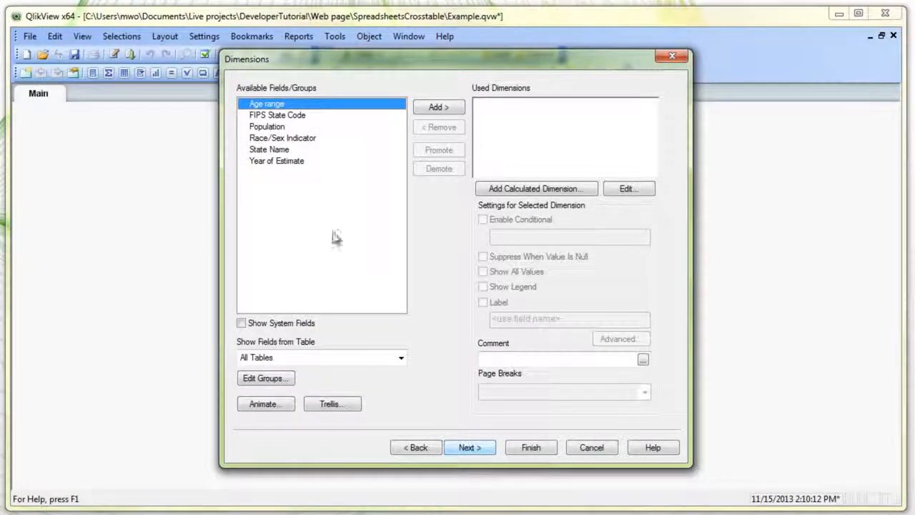
pyautogui.click(438, 107)
# - Define the chart expression Sum(Population) and label it "Population"
pyautogui.click(470, 447)
pyautogui.write('Sum')
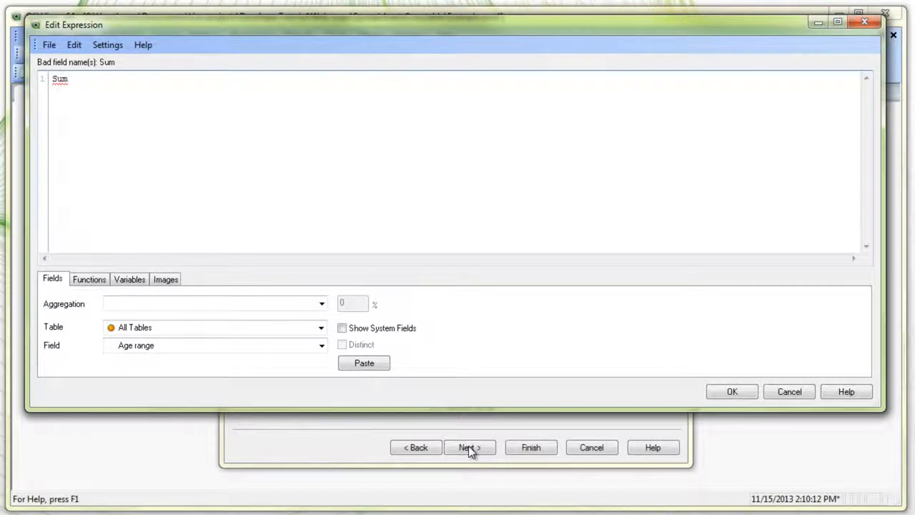
pyautogui.write('(Po')
pyautogui.press('Return')
pyautogui.write(')')
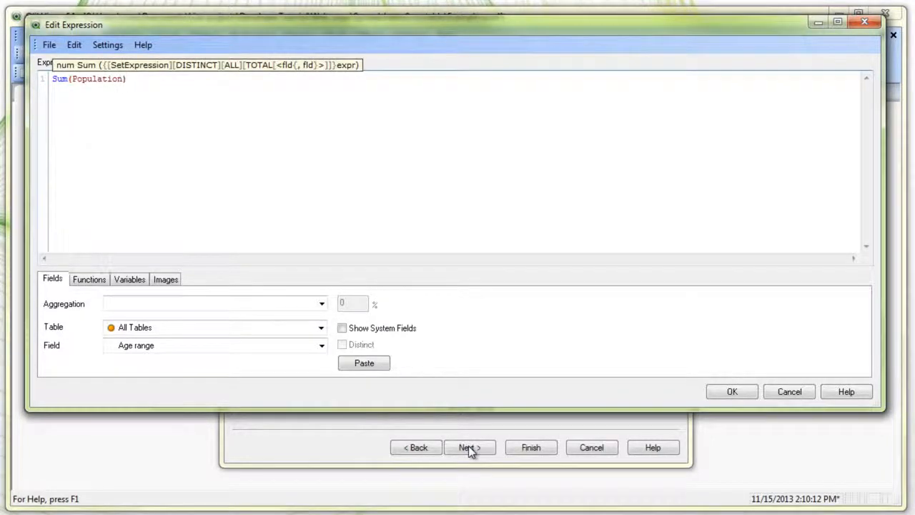
pyautogui.click(744, 392)
pyautogui.click(511, 136)
pyautogui.write('Population')
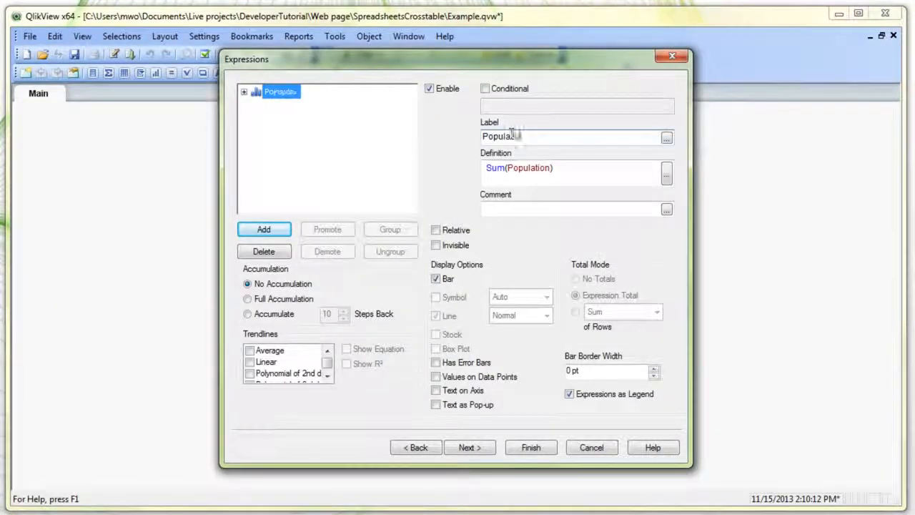
# - Sort the Age range dimension by original load order instead of by text
pyautogui.click(488, 447)
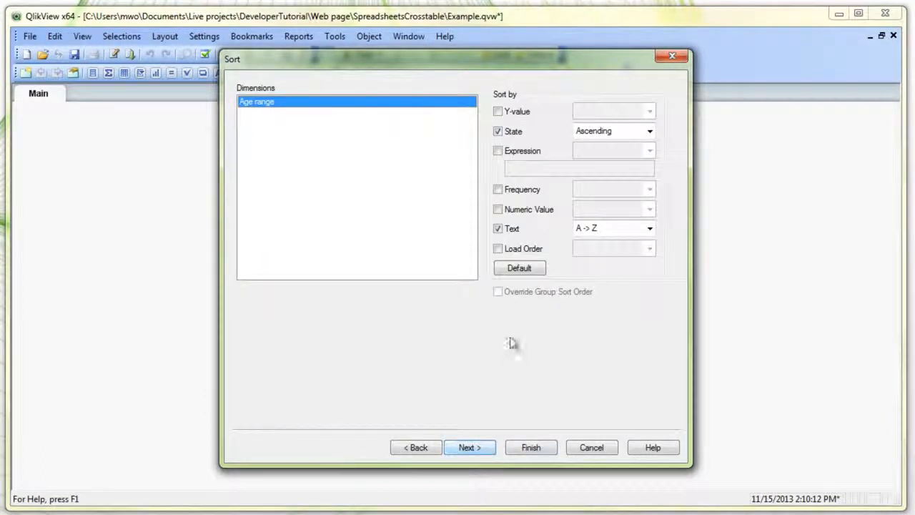
pyautogui.click(499, 248)
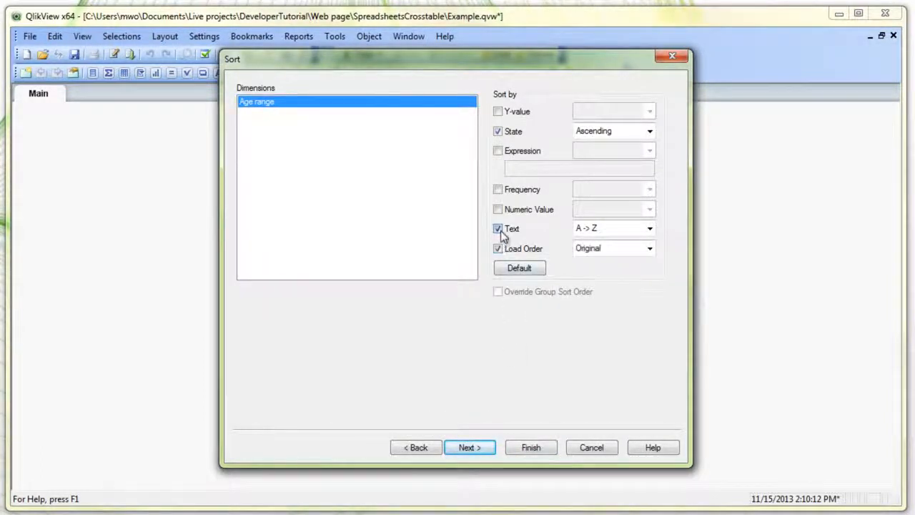
pyautogui.click(499, 229)
# - Keep the default chart style, set the expression axis width to 1 pt, and make the primary dimension labels vertical
pyautogui.click(483, 447)
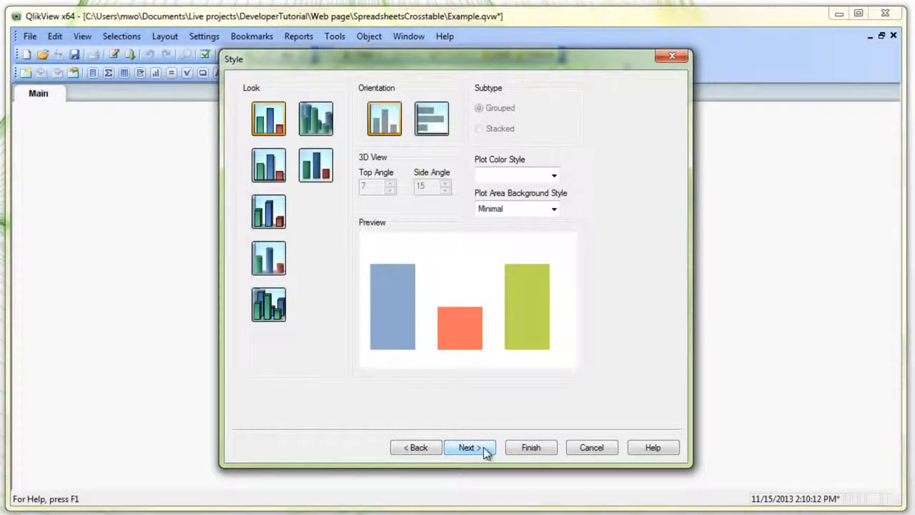
pyautogui.click(483, 447)
pyautogui.click(483, 447)
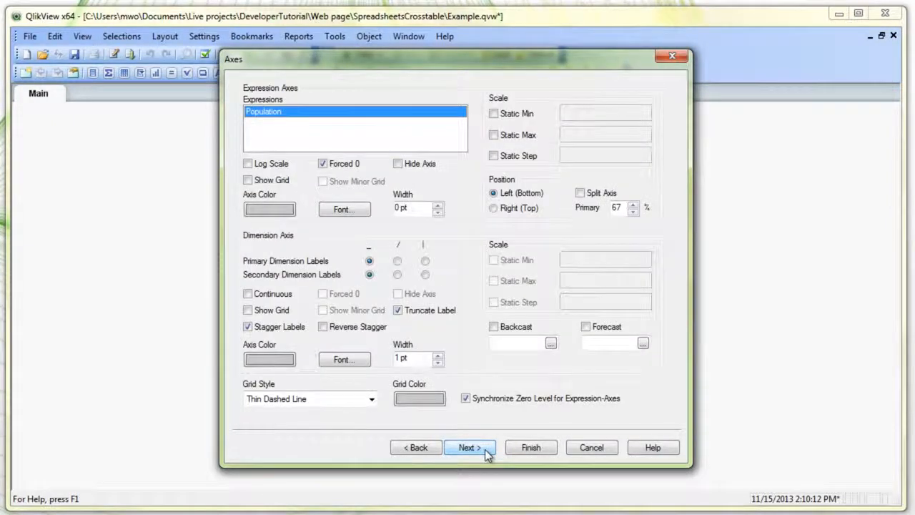
pyautogui.click(436, 204)
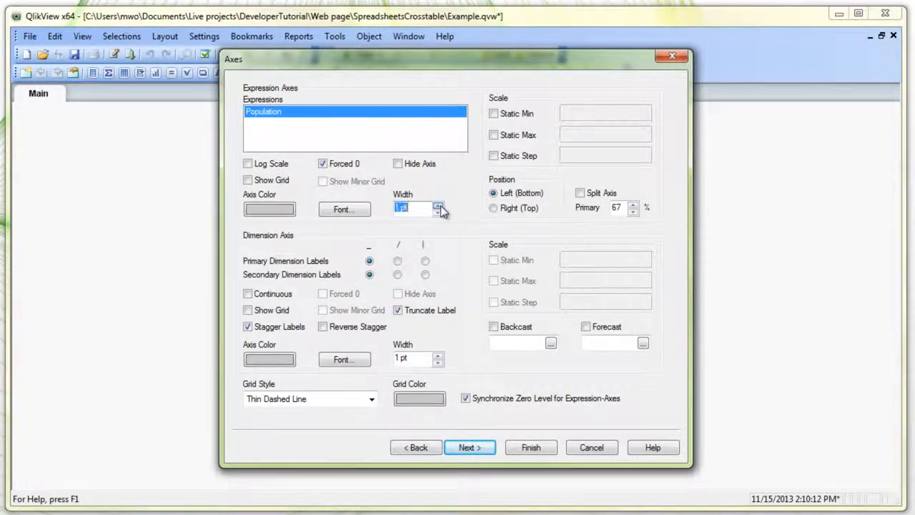
pyautogui.click(426, 261)
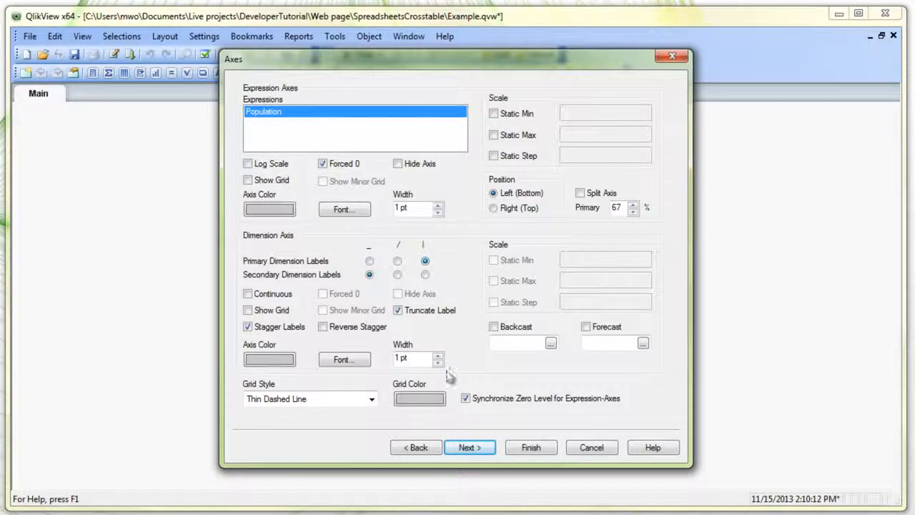
# - Keep the default chart colors, set the Population expression's number format to Number, and finish the bar chart
pyautogui.click(475, 446)
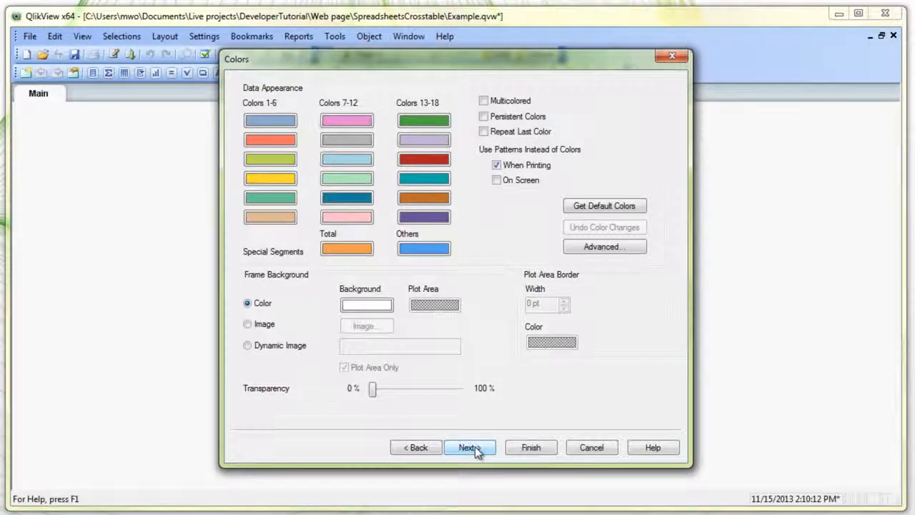
pyautogui.click(474, 446)
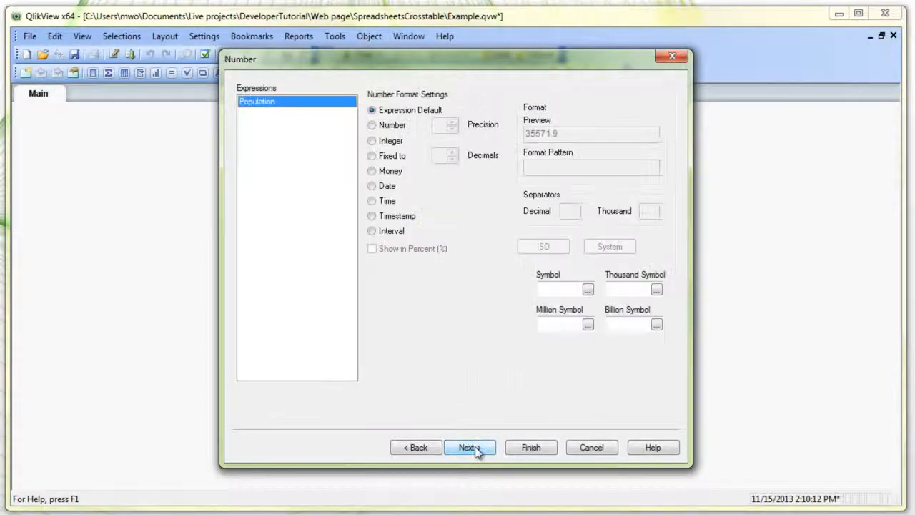
pyautogui.click(373, 126)
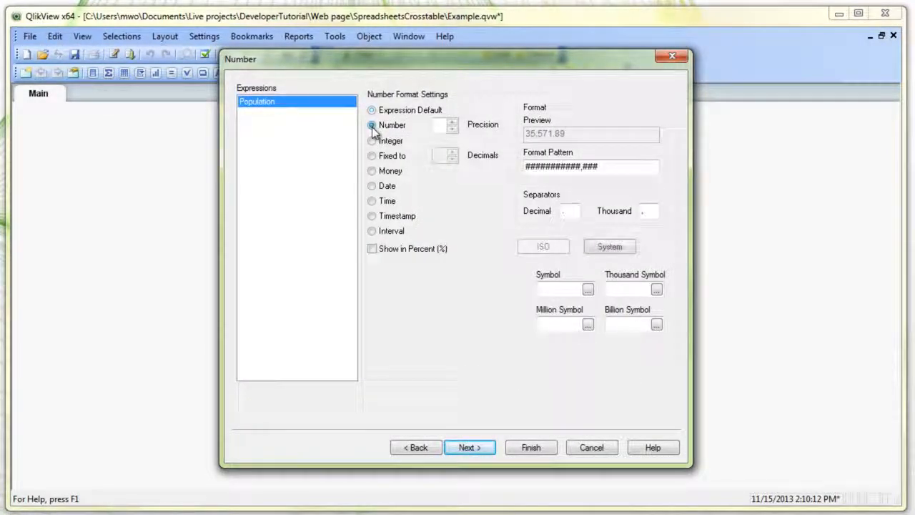
pyautogui.click(531, 447)
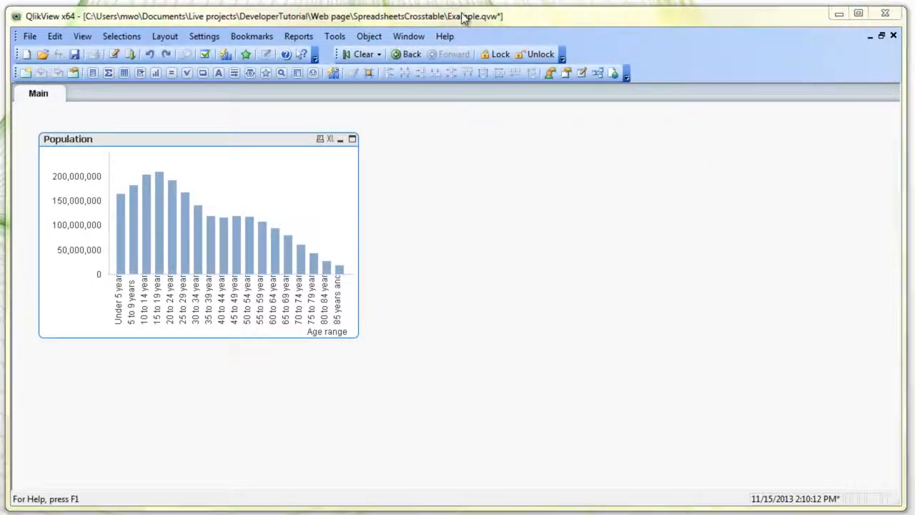
pyautogui.click(463, 18)
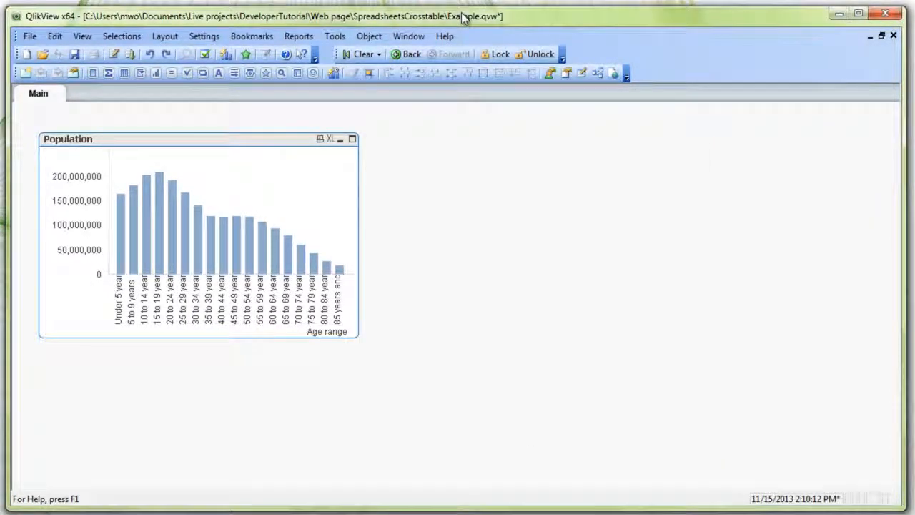
# - Add a list box for the Year of Estimate field to the Main sheet, beside the Population chart
pyautogui.rightClick(380, 124)
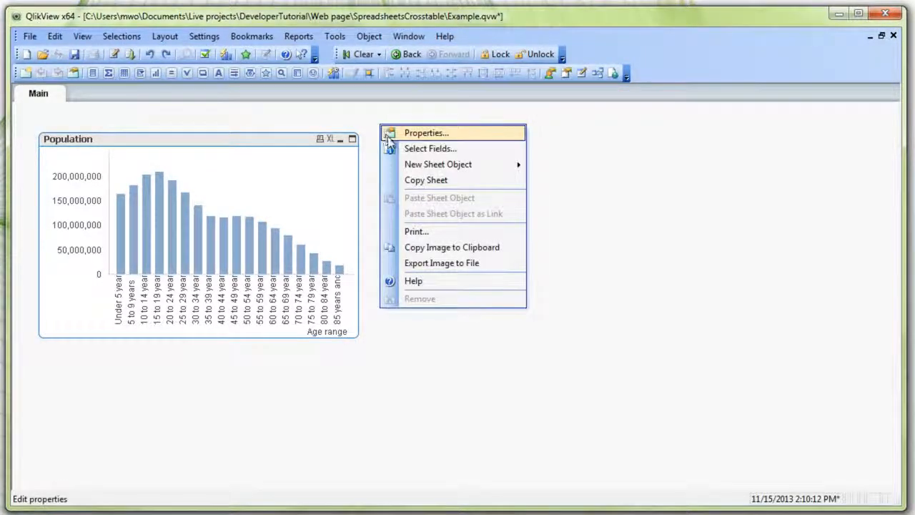
pyautogui.moveTo(405, 169)
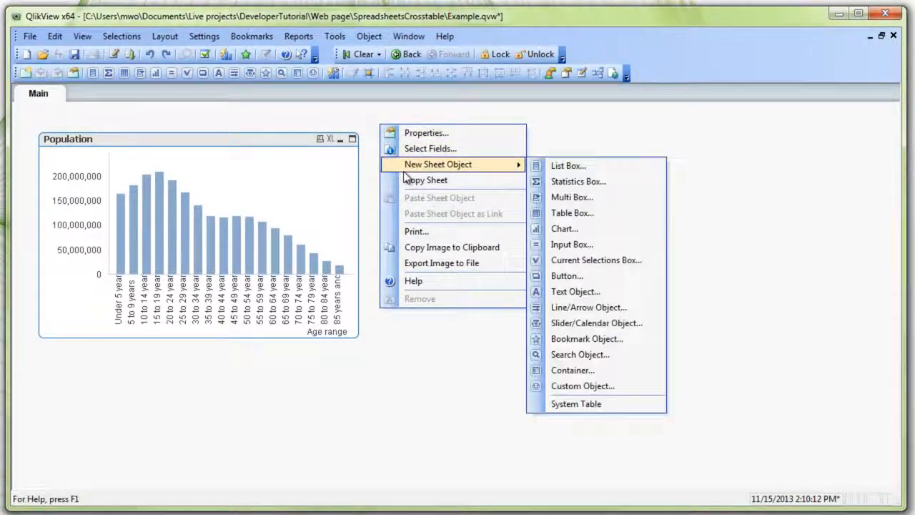
pyautogui.click(563, 170)
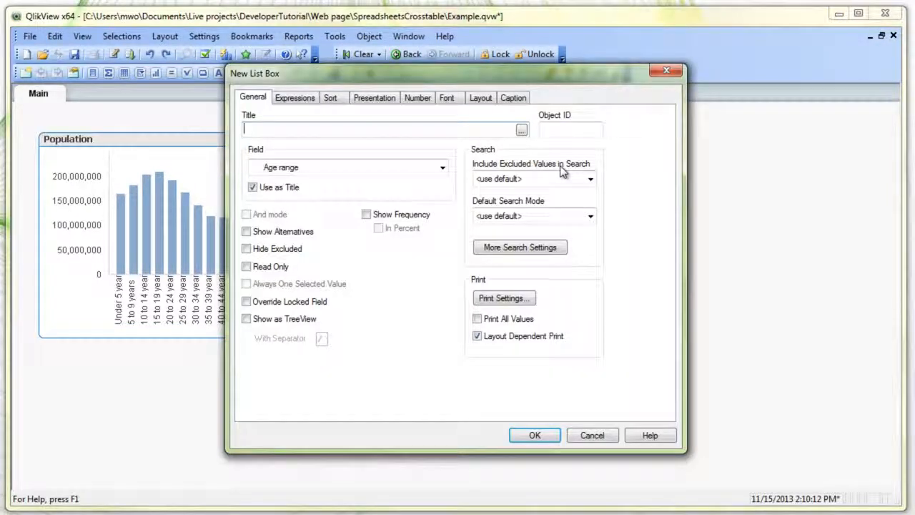
pyautogui.click(422, 168)
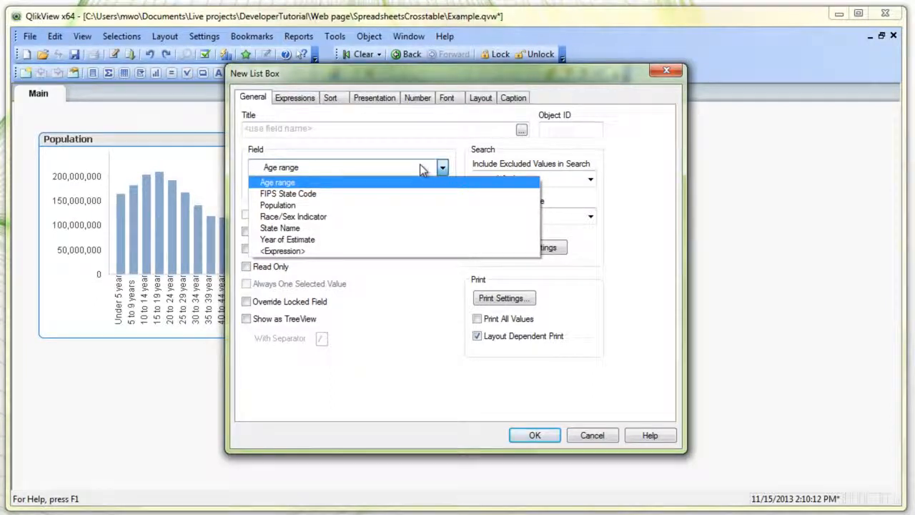
pyautogui.click(300, 239)
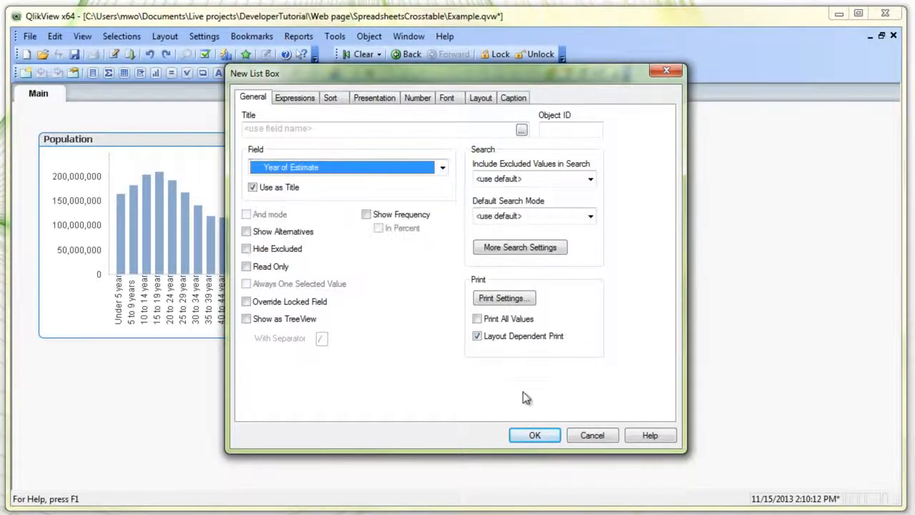
pyautogui.click(533, 436)
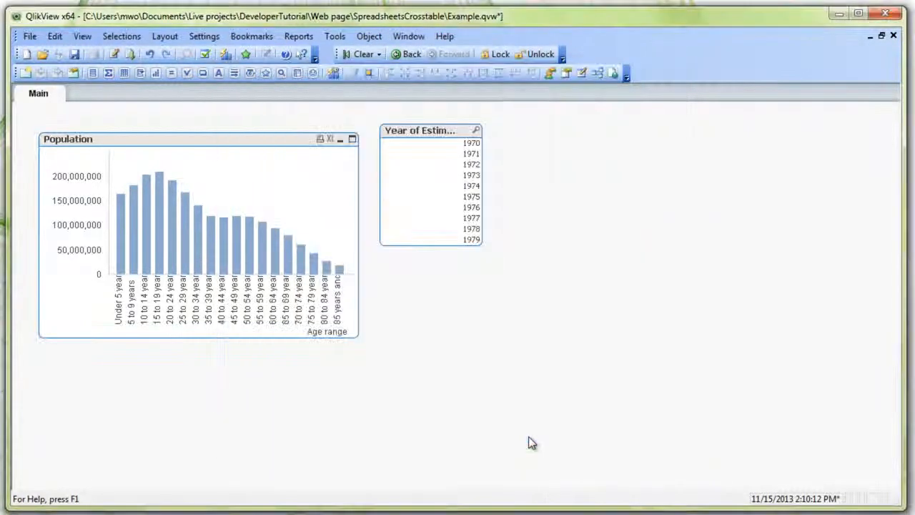
# - Filter the Population chart by each estimate year in turn from 1970 to 1979, and clear the year selection
pyautogui.click(471, 145)
pyautogui.click(471, 154)
pyautogui.click(472, 165)
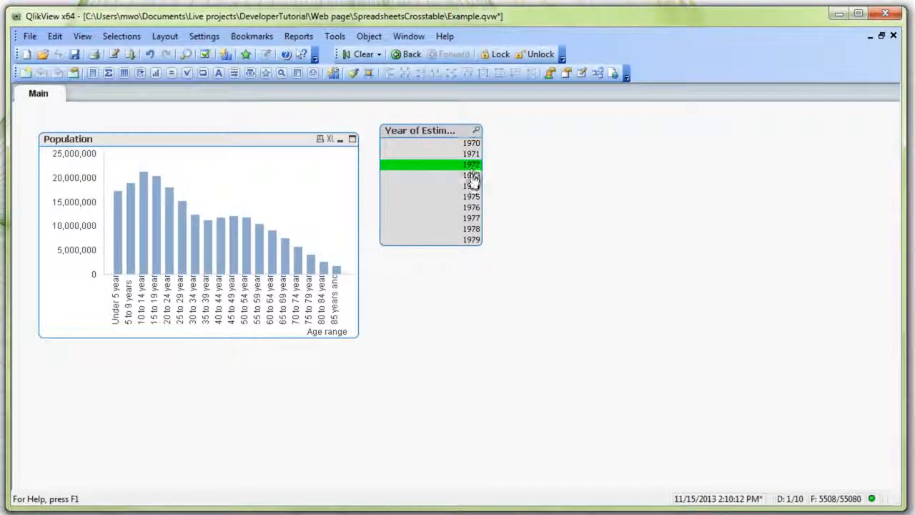
pyautogui.click(471, 175)
pyautogui.click(471, 186)
pyautogui.click(472, 197)
pyautogui.click(472, 207)
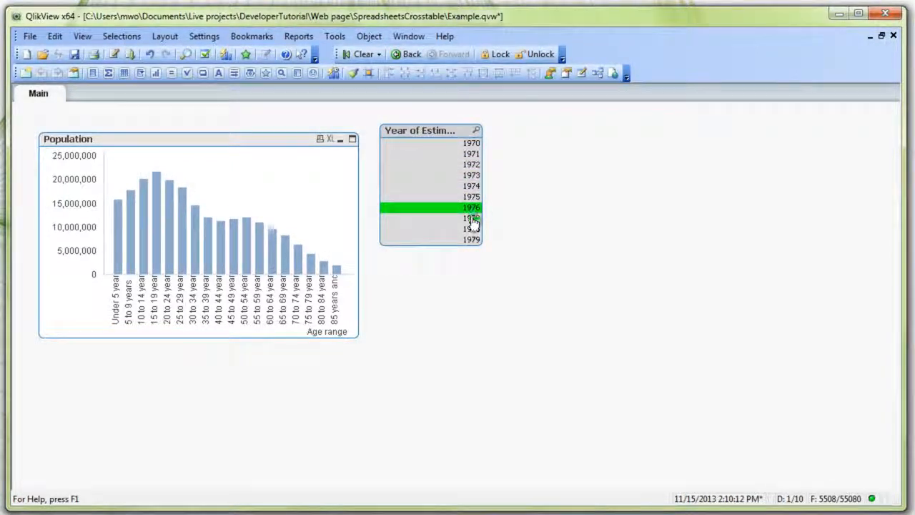
pyautogui.click(472, 218)
pyautogui.click(472, 229)
pyautogui.click(471, 240)
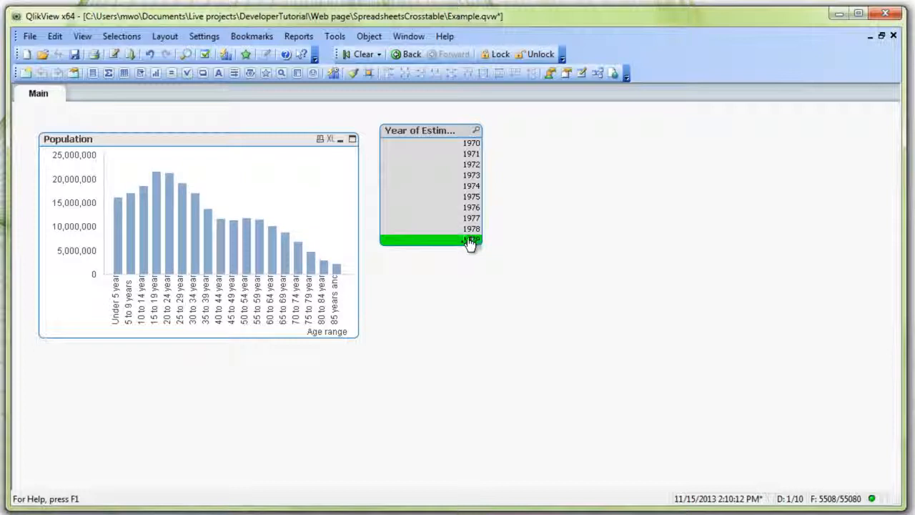
pyautogui.click(471, 240)
# - Add a list box for the Race/Sex Indicator field below the Year of Estimate list box
pyautogui.rightClick(384, 267)
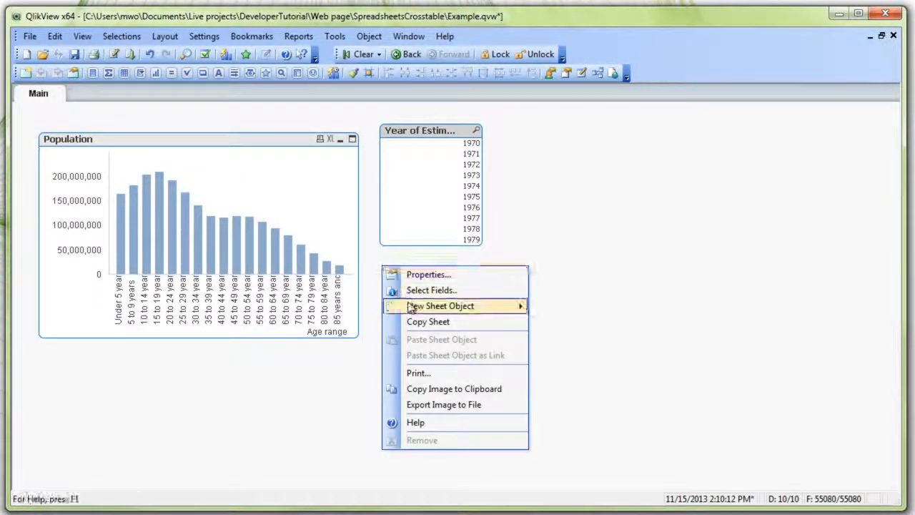
pyautogui.moveTo(411, 307)
pyautogui.click(564, 307)
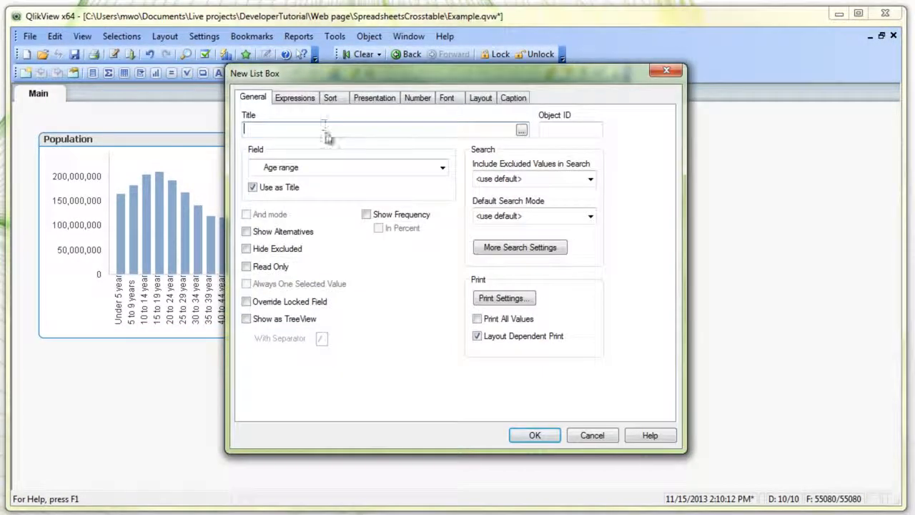
pyautogui.click(321, 170)
pyautogui.click(306, 216)
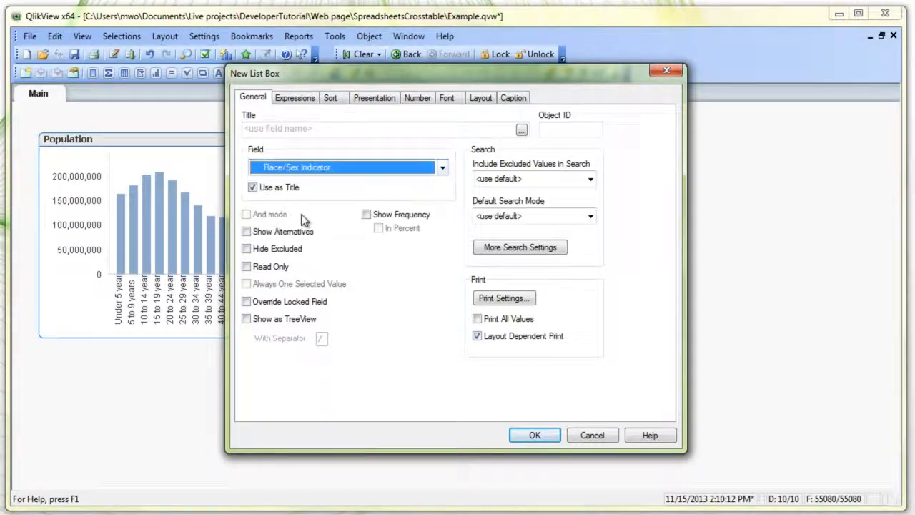
pyautogui.click(526, 427)
# - Add a list box for the State Name field beside the Year of Estimate list box
pyautogui.rightClick(499, 128)
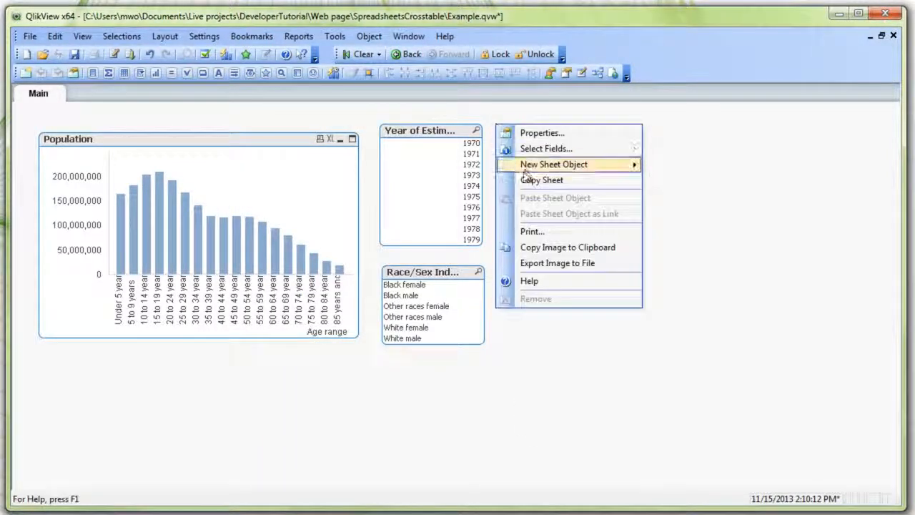
pyautogui.moveTo(529, 166)
pyautogui.click(704, 164)
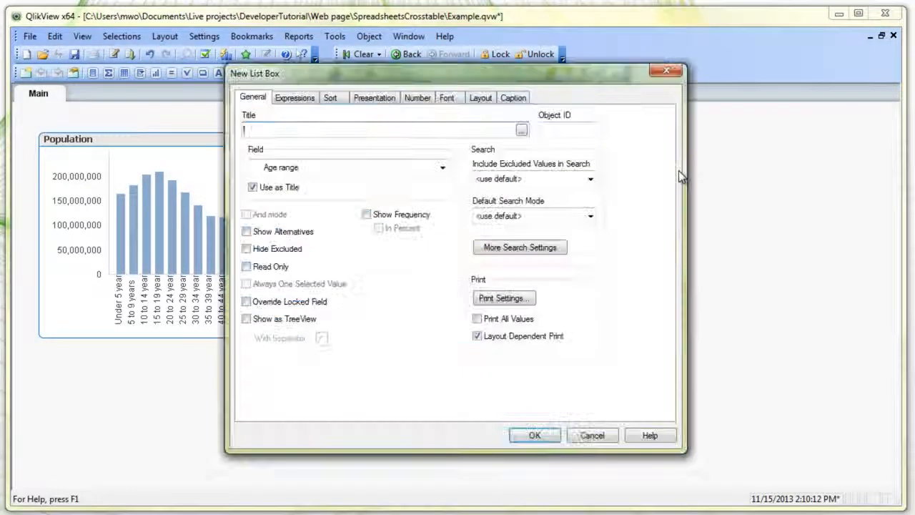
pyautogui.click(335, 165)
pyautogui.click(290, 225)
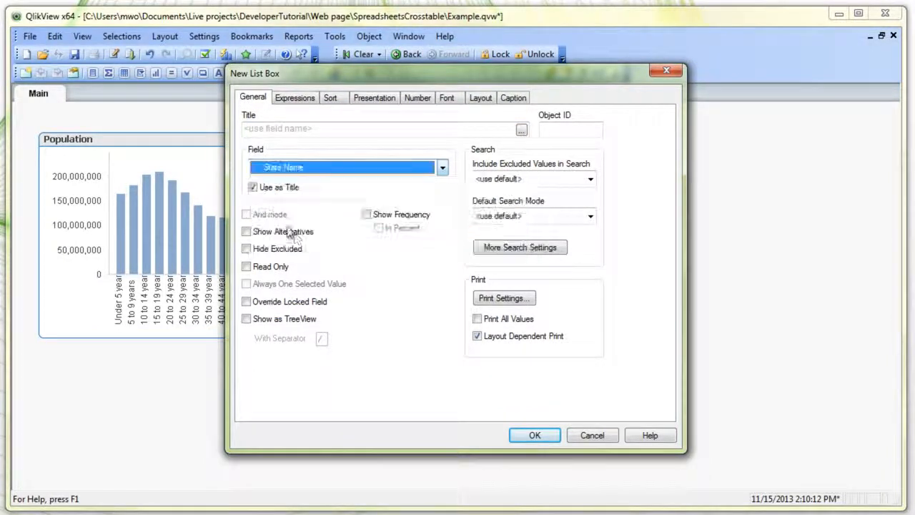
pyautogui.click(526, 434)
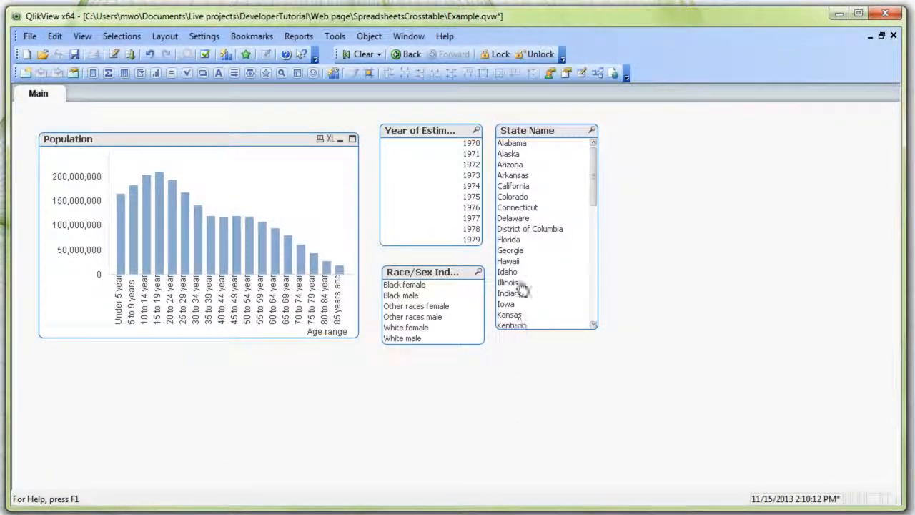
# - Filter the Population chart to 1978 and go through individual states from Alabama to Idaho to compare their age distributions
pyautogui.click(472, 228)
pyautogui.click(516, 144)
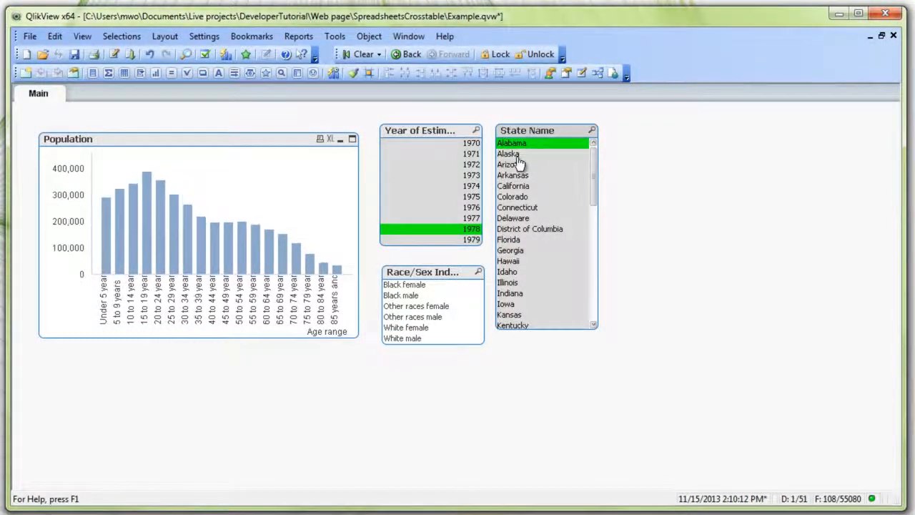
pyautogui.click(516, 154)
pyautogui.click(516, 165)
pyautogui.click(516, 176)
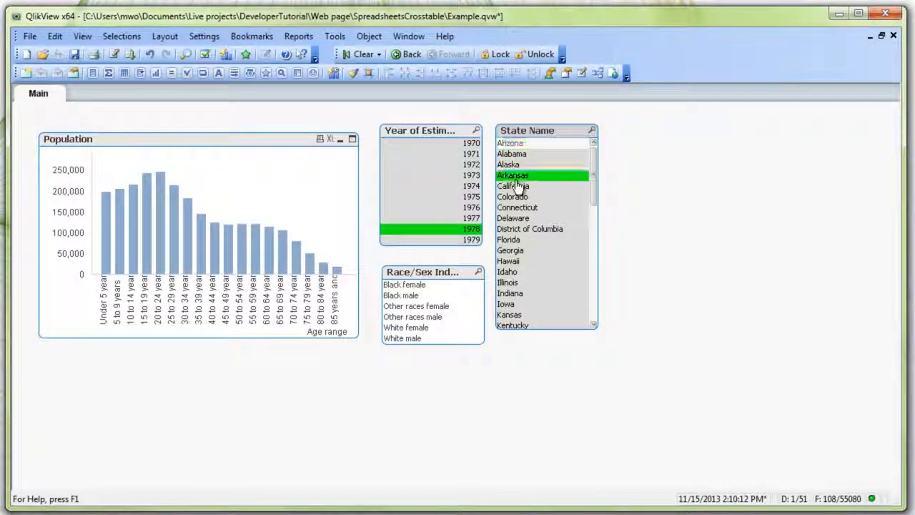
pyautogui.click(516, 185)
pyautogui.click(516, 197)
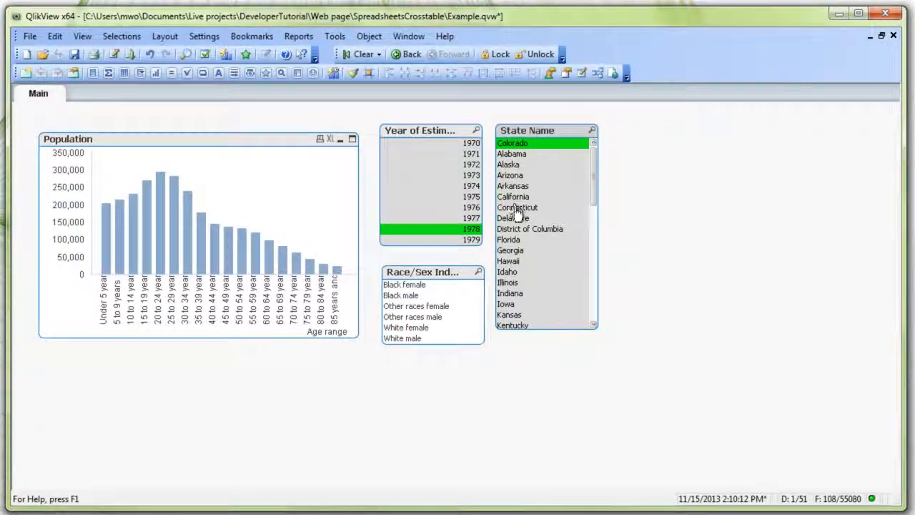
pyautogui.click(518, 218)
pyautogui.click(516, 230)
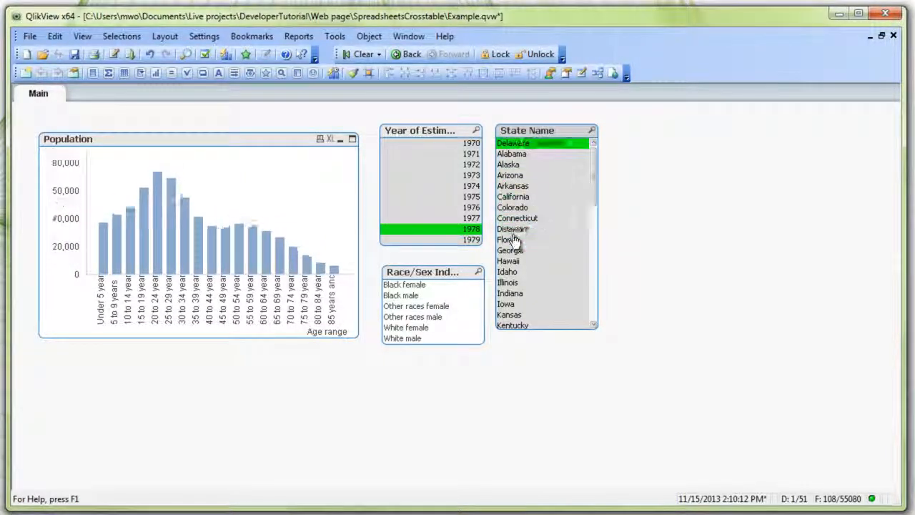
pyautogui.click(512, 239)
pyautogui.click(514, 270)
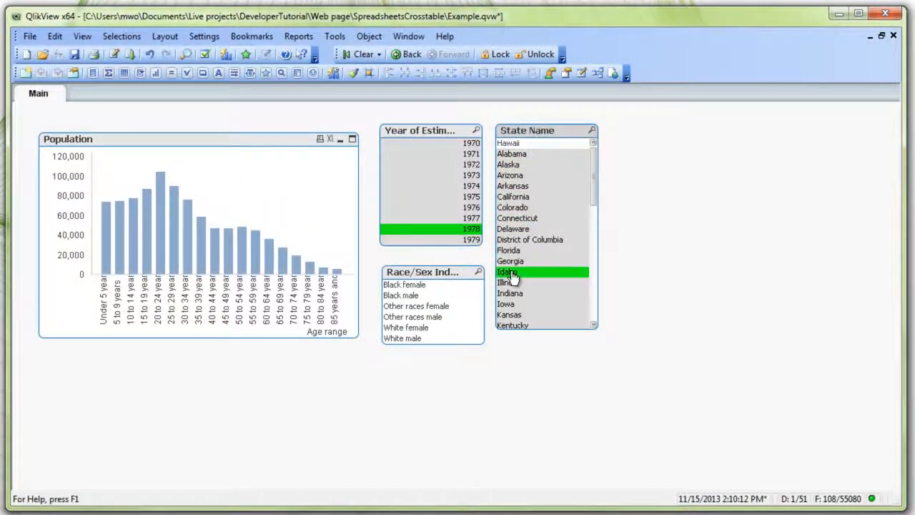